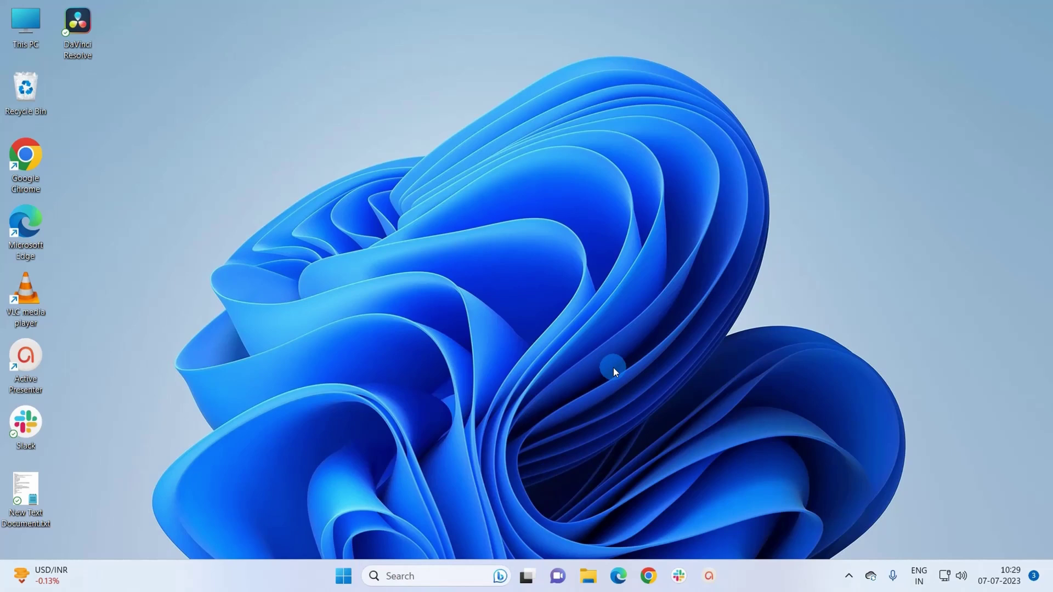
# Search for Settings from the taskbar, then bring up the Start button's quick-link menu.
pyautogui.click(414, 575)
pyautogui.write('settings')
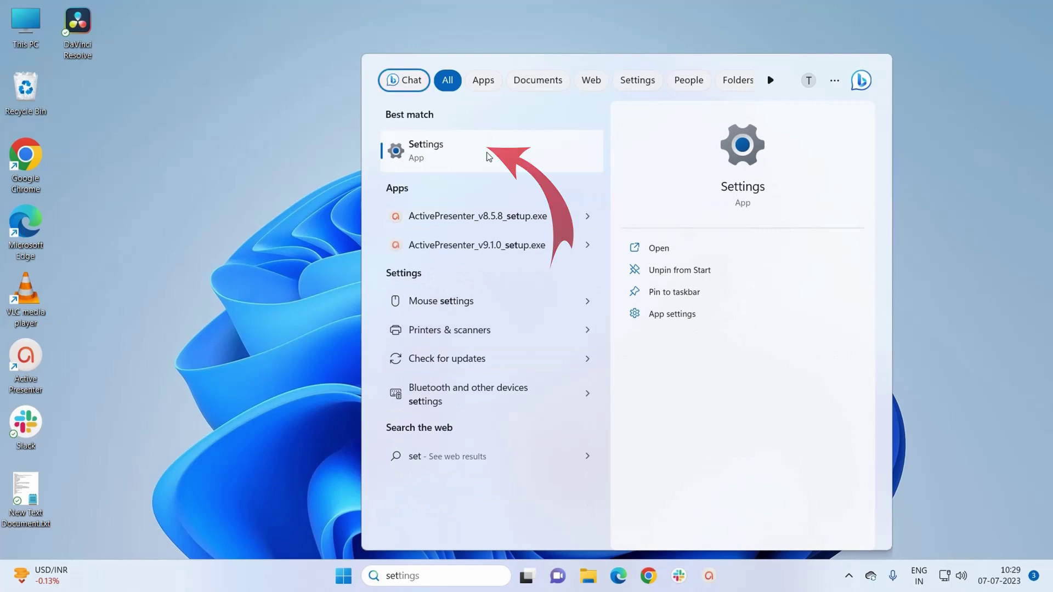
pyautogui.rightClick(346, 581)
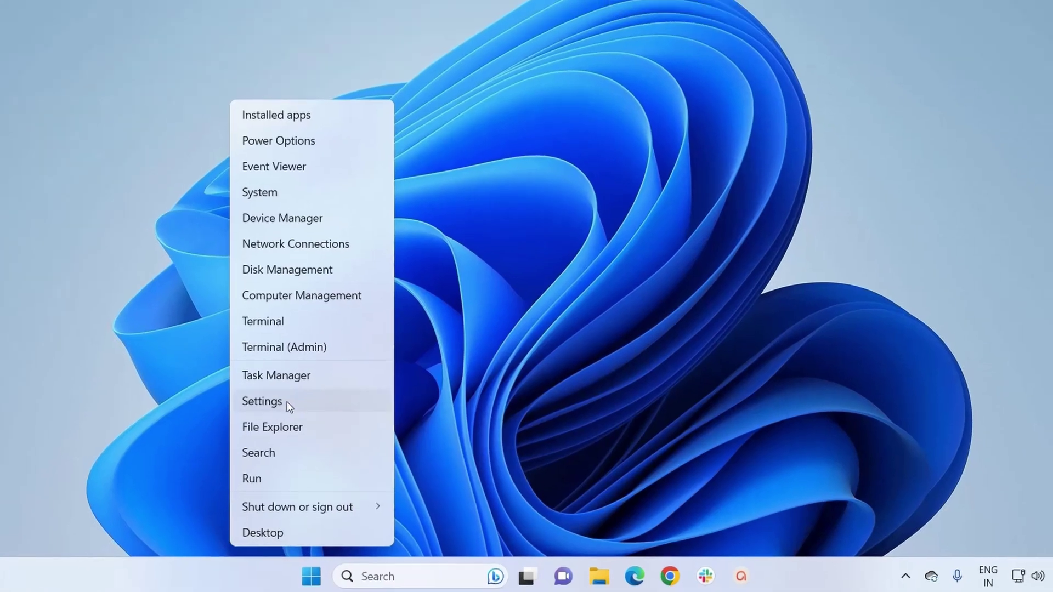
# Open Settings from the quick-link menu, then Privacy & security, then Windows Security.
pyautogui.click(282, 401)
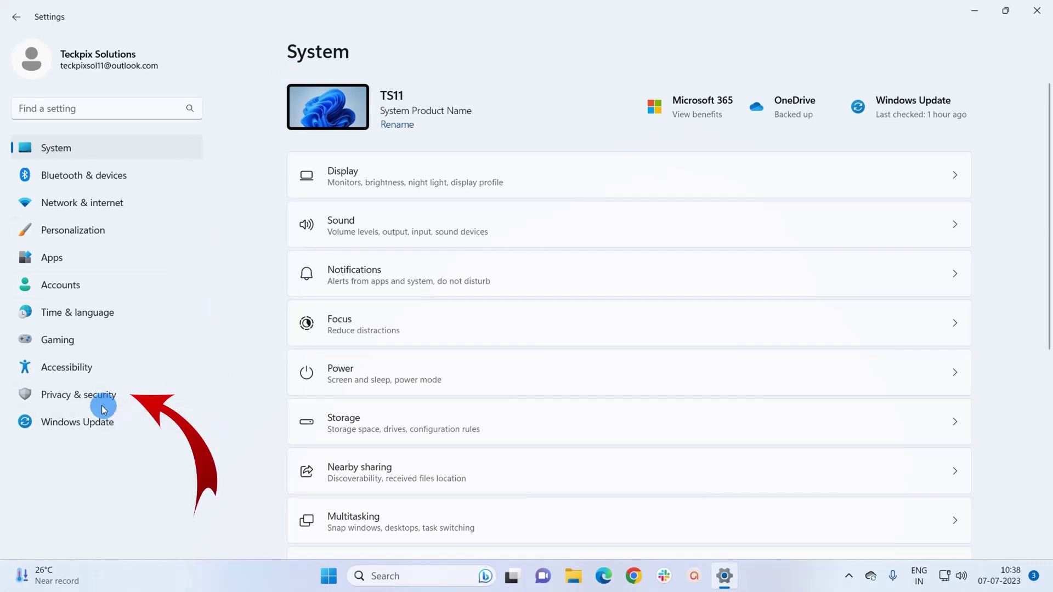
pyautogui.click(116, 403)
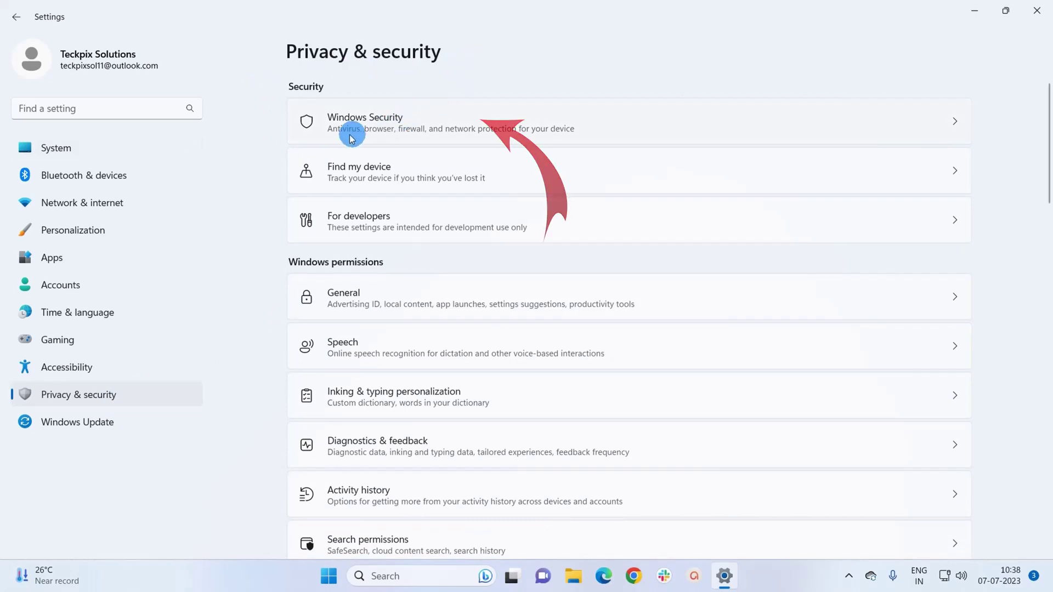
pyautogui.click(448, 127)
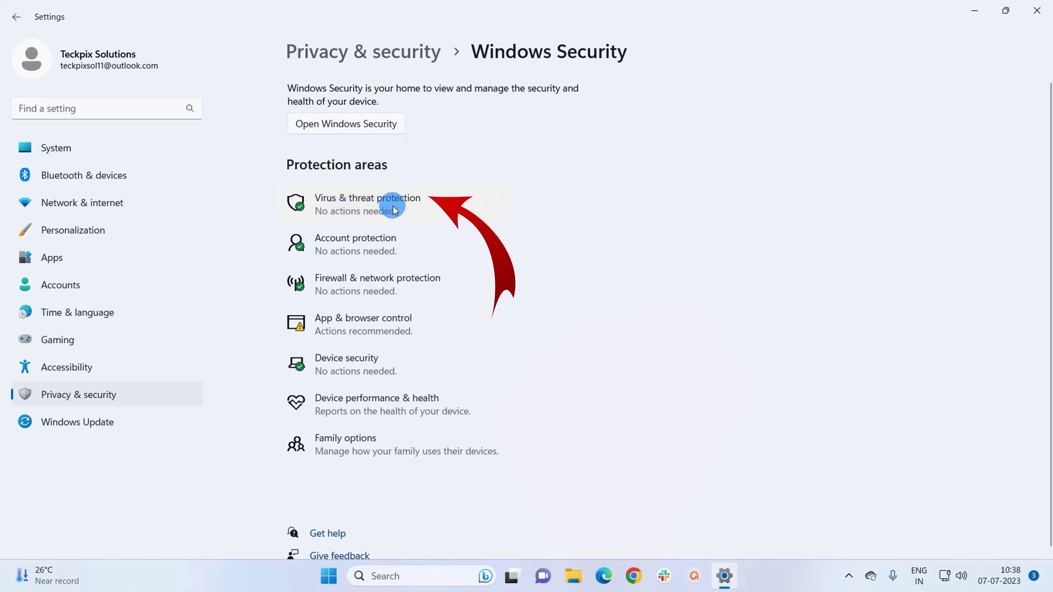
# On Virus & threat protection, expand the Microsoft Defender Antivirus options and switch Periodic scanning on.
pyautogui.click(394, 211)
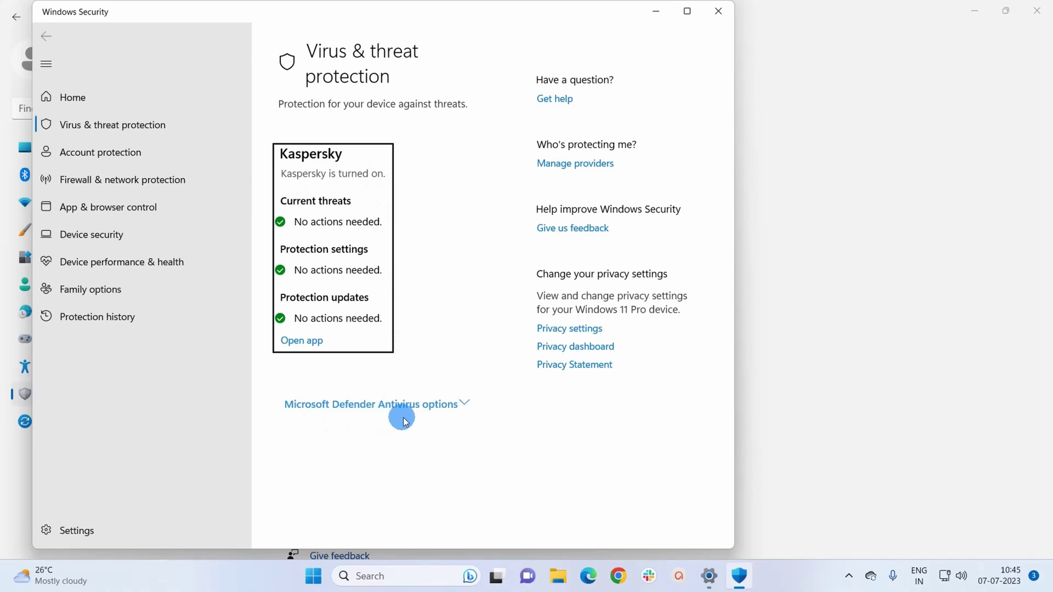
pyautogui.click(440, 407)
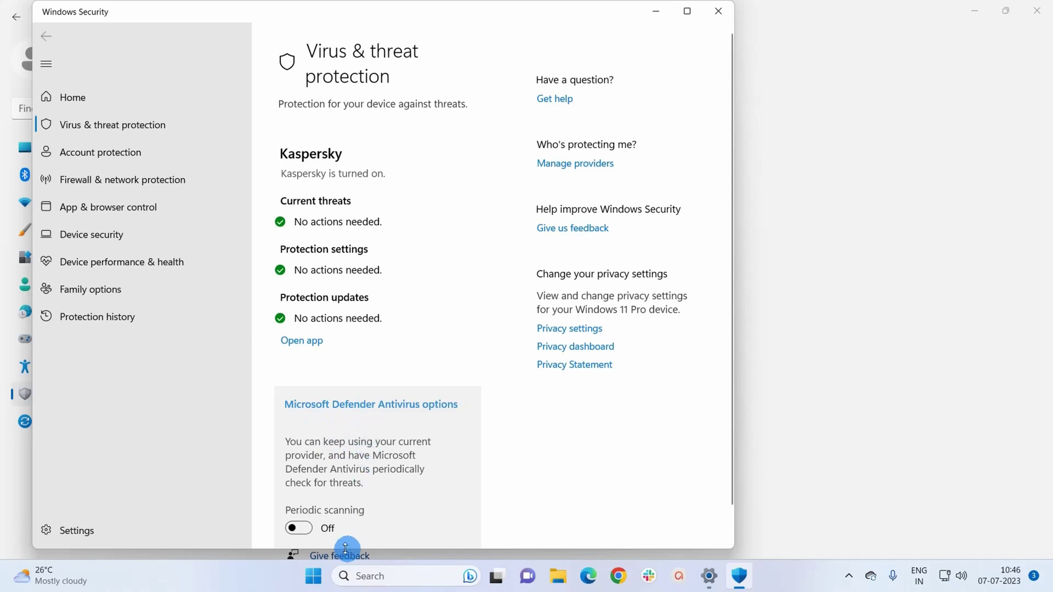
pyautogui.click(306, 534)
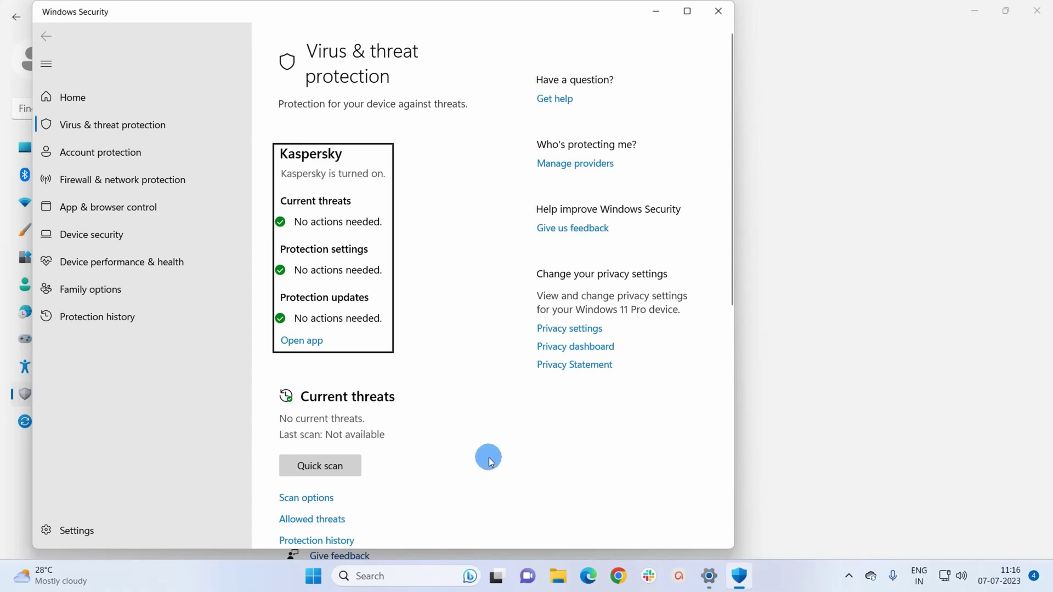
pyautogui.scroll(-3, 490, 458)
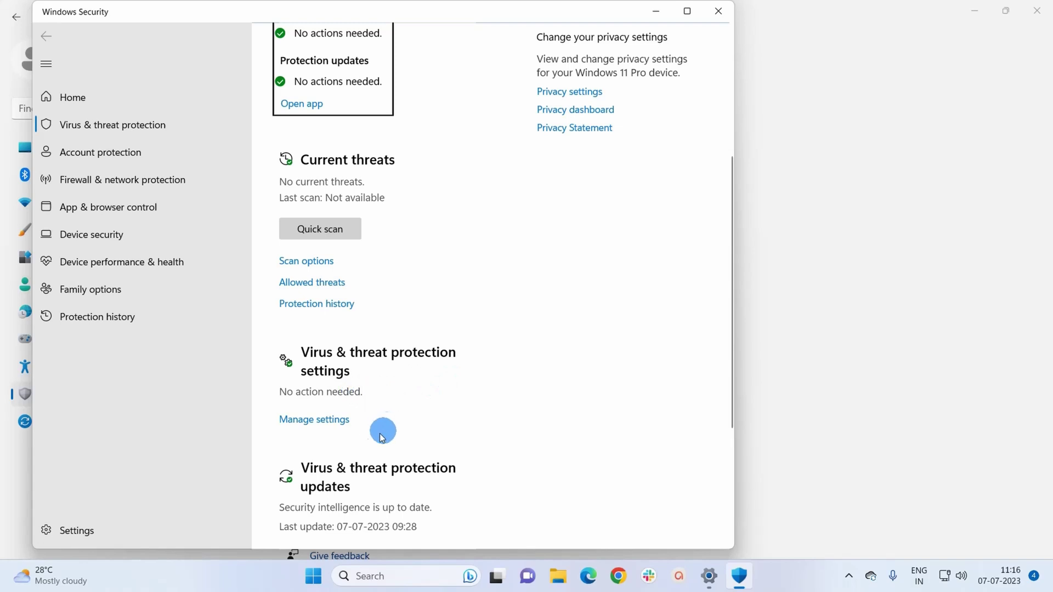
# Choose Manage settings to show Real-time protection off and cloud-delivered protection on.
pyautogui.click(338, 426)
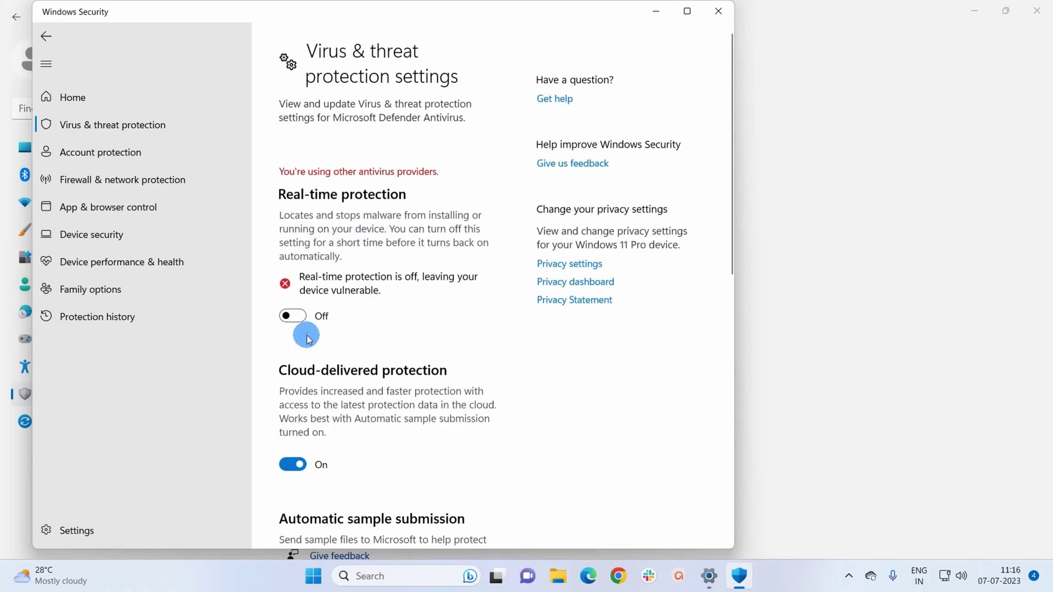